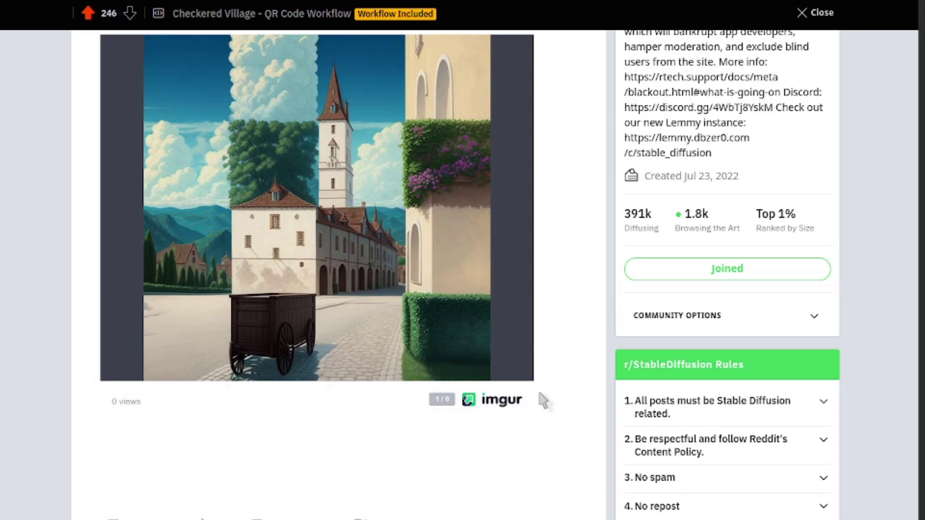
# Browse the posted AI artworks and play part of the "Mum! Reality is doing that thing again!" video.
pyautogui.scroll(-8, 541, 398)
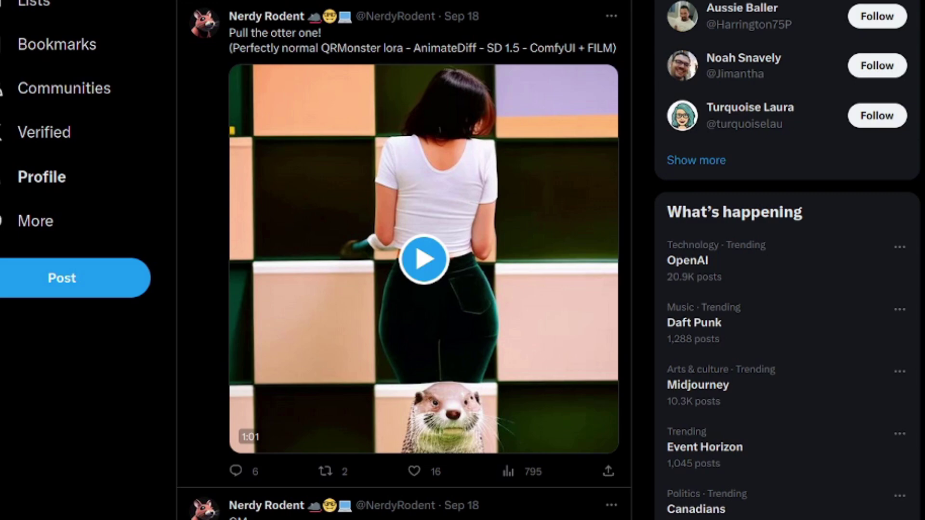
pyautogui.scroll(8, 545, 403)
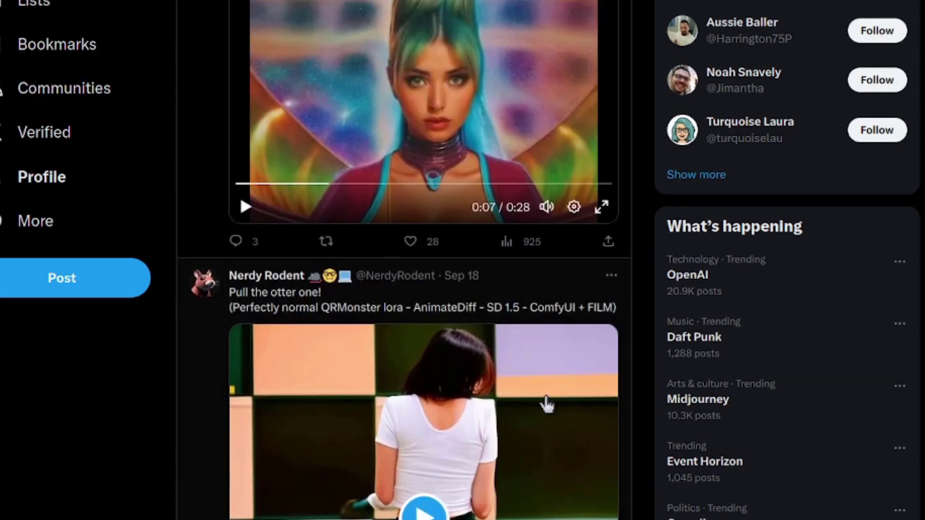
pyautogui.scroll(-7, 248, 364)
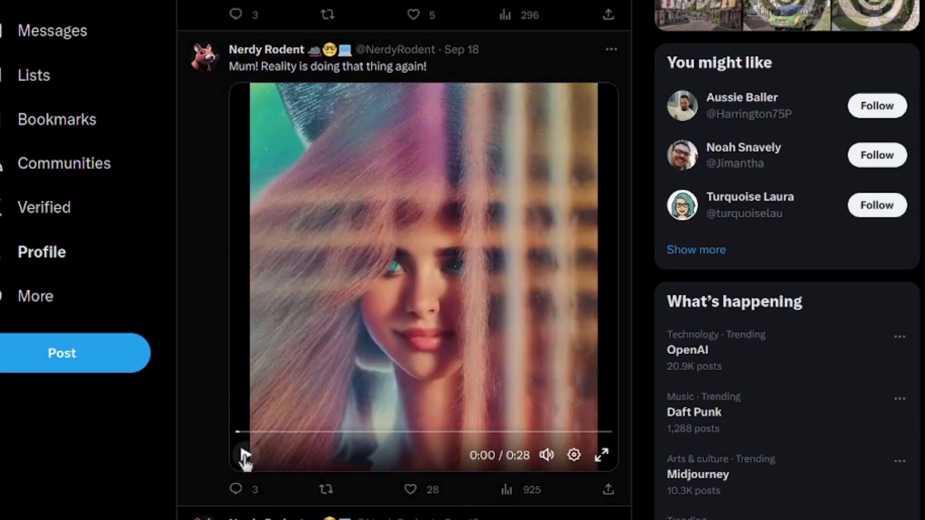
pyautogui.click(245, 453)
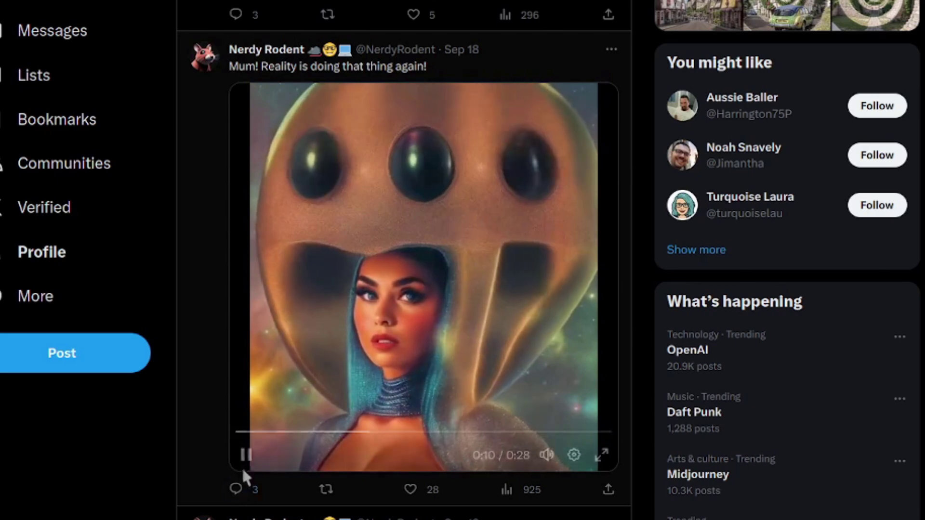
pyautogui.click(245, 455)
pyautogui.scroll(5, 385, 405)
pyautogui.scroll(3, 385, 405)
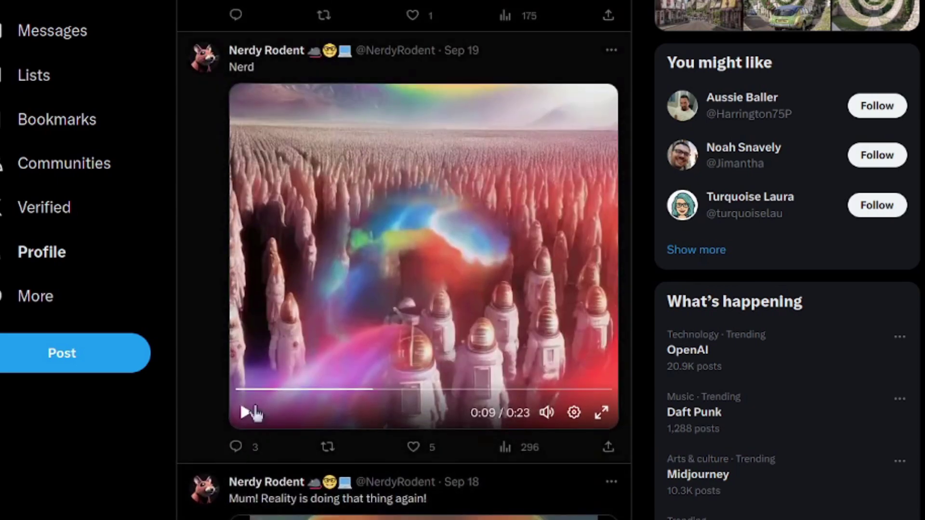
# Play part of the "Nerd" video, pause it and look over the image posts above it.
pyautogui.click(246, 414)
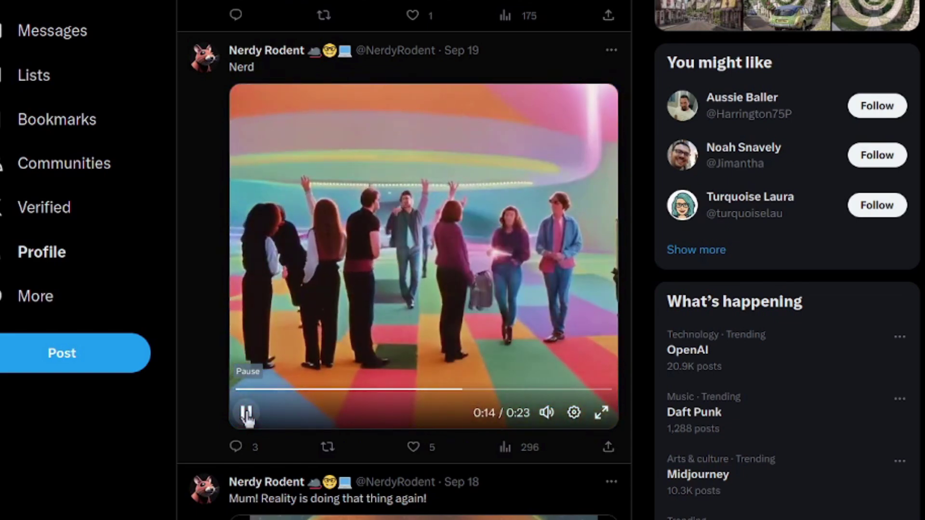
pyautogui.click(247, 413)
pyautogui.scroll(15, 506, 337)
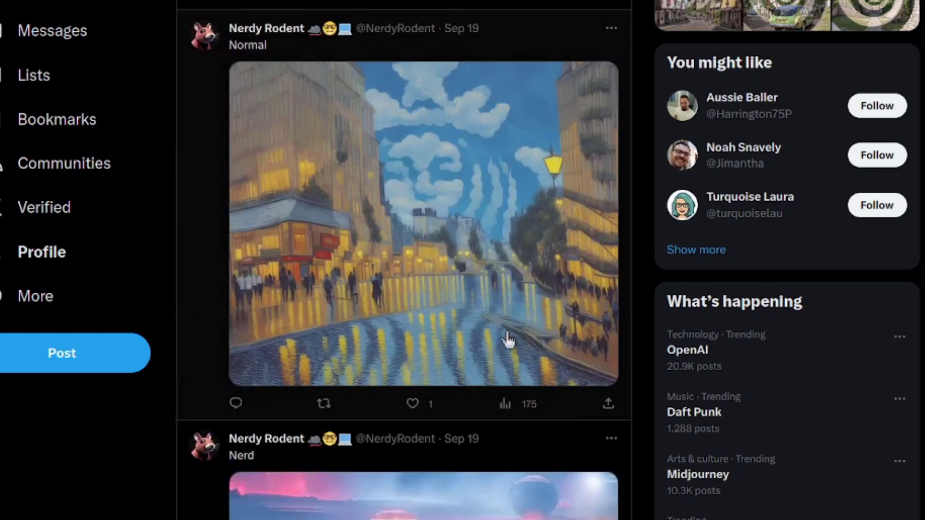
pyautogui.scroll(3, 482, 415)
pyautogui.scroll(-1, 337, 501)
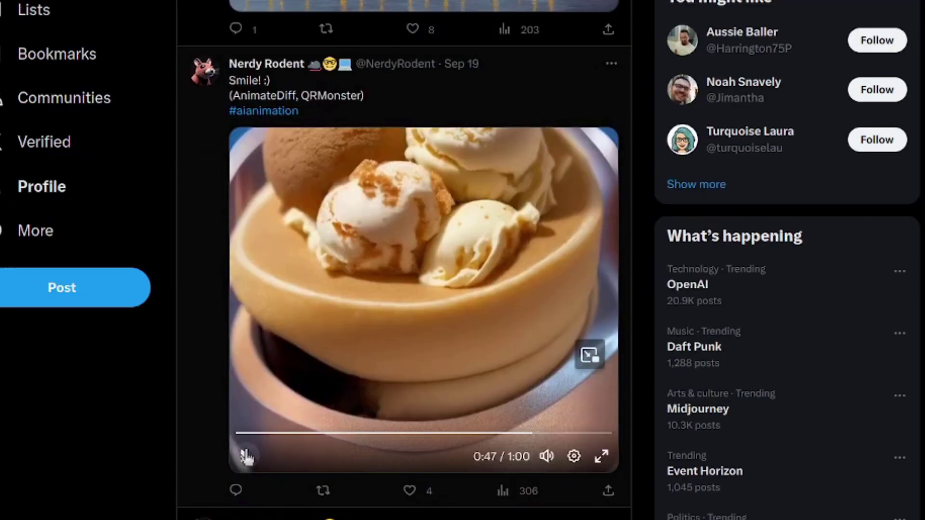
# Sample several moments of the "Smile! :)" AnimateDiff video, and look through the newer image posts above it.
pyautogui.click(274, 432)
pyautogui.click(244, 456)
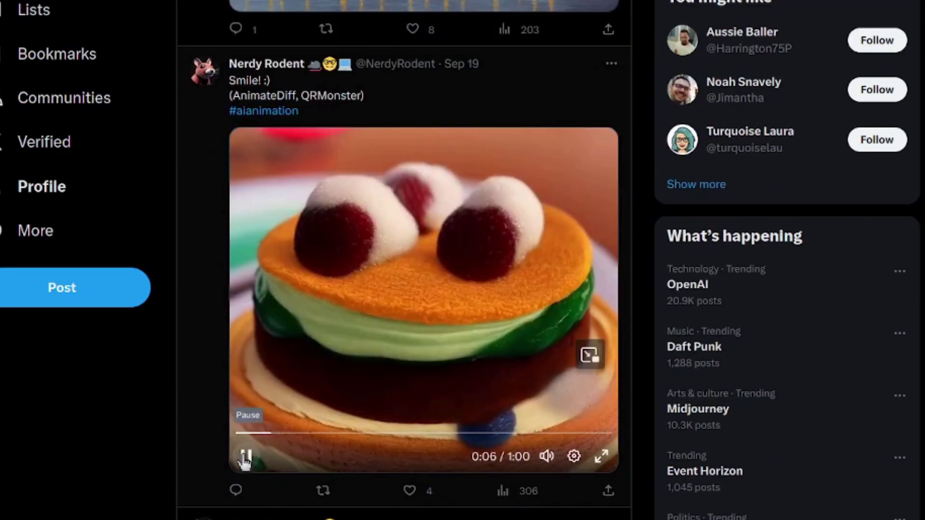
pyautogui.click(245, 456)
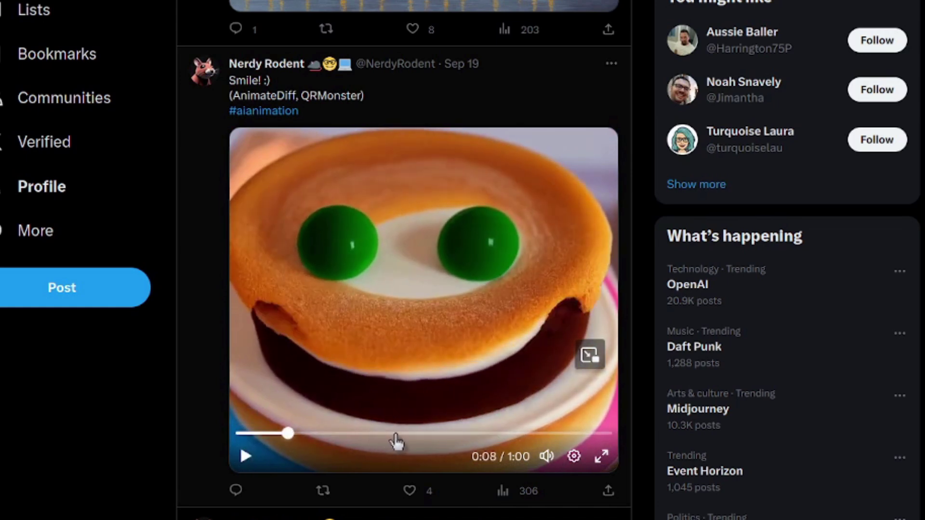
pyautogui.click(392, 433)
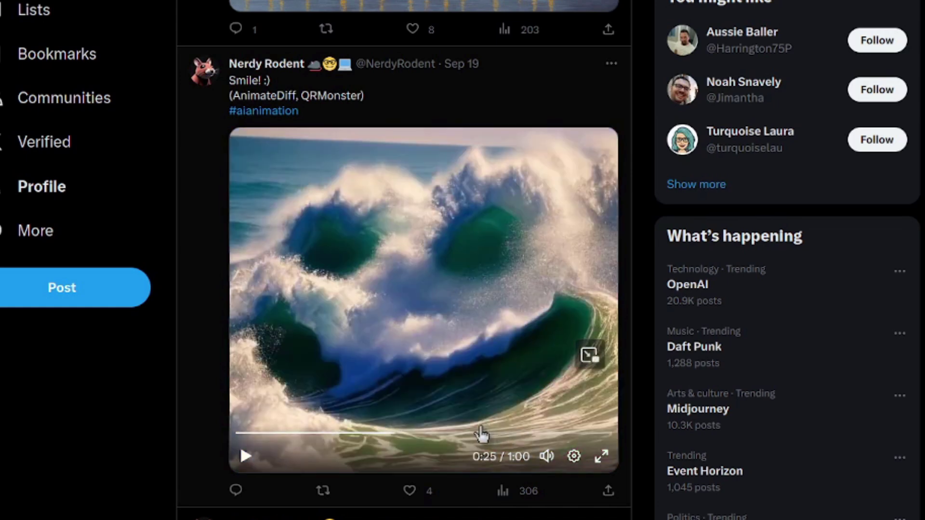
pyautogui.click(481, 432)
pyautogui.click(247, 459)
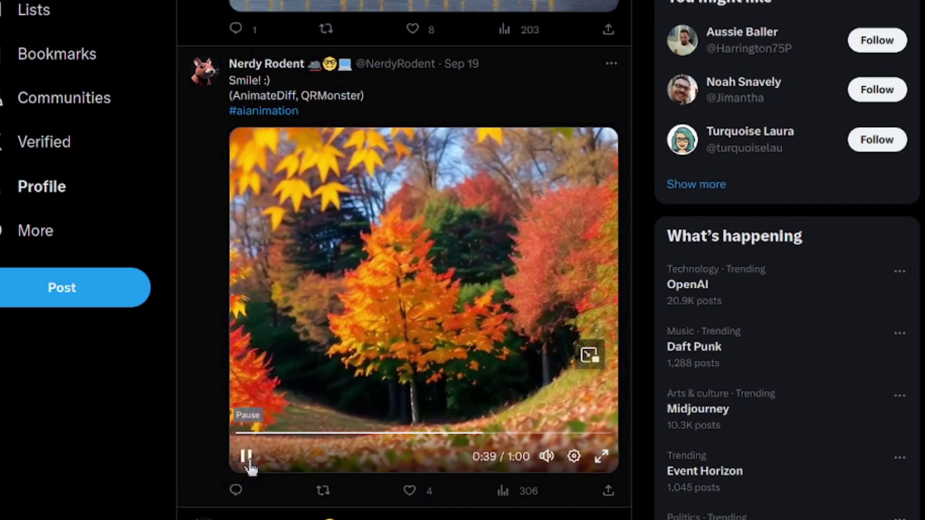
pyautogui.scroll(5, 419, 361)
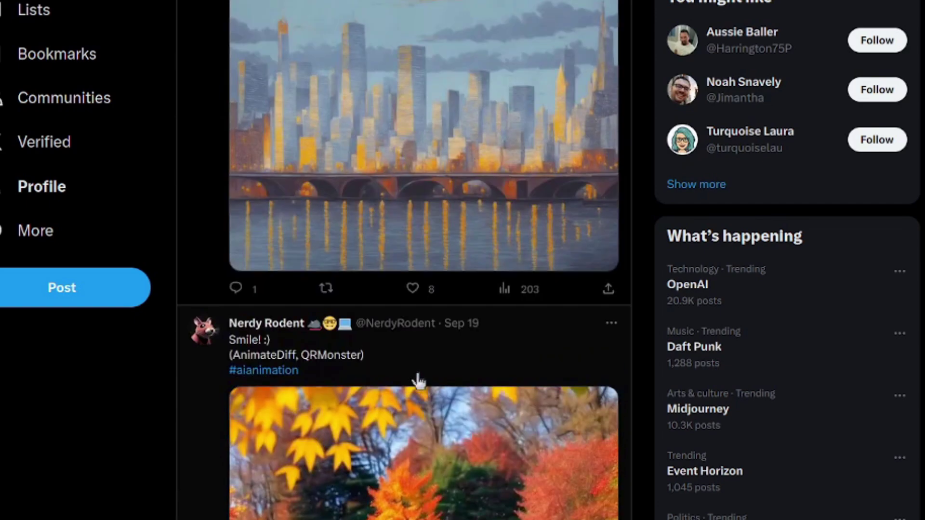
pyautogui.scroll(20, 418, 380)
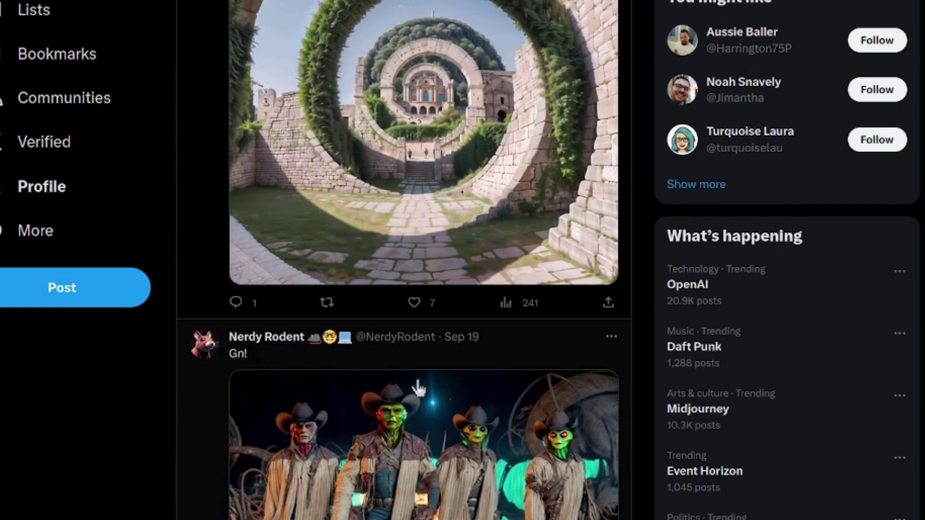
pyautogui.scroll(10, 501, 166)
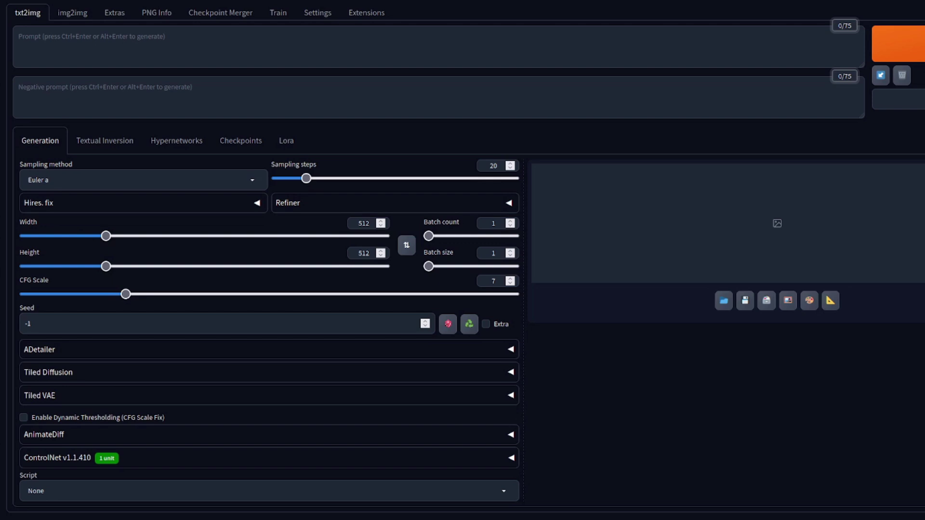
# In Stable Diffusion WebUI, review the installed extensions and the page for loading available ones, and return to txt2img.
pyautogui.click(357, 18)
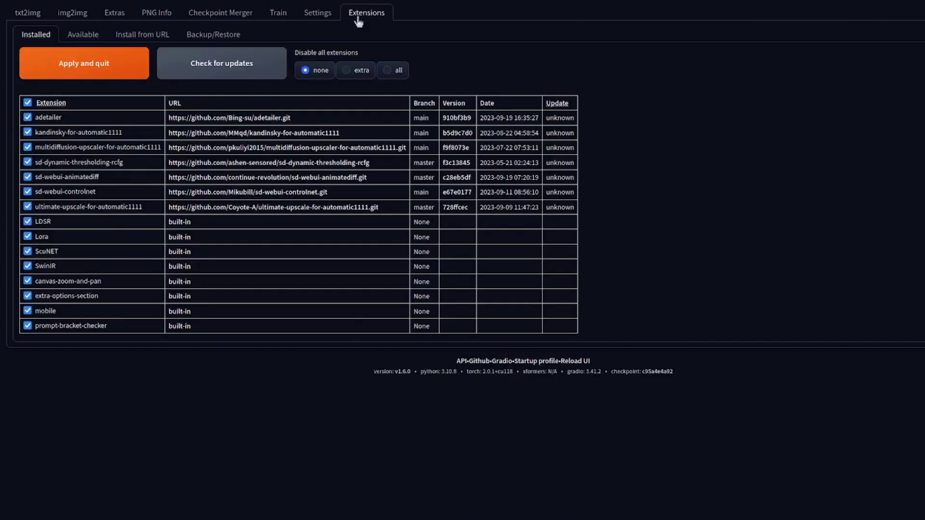
pyautogui.click(80, 38)
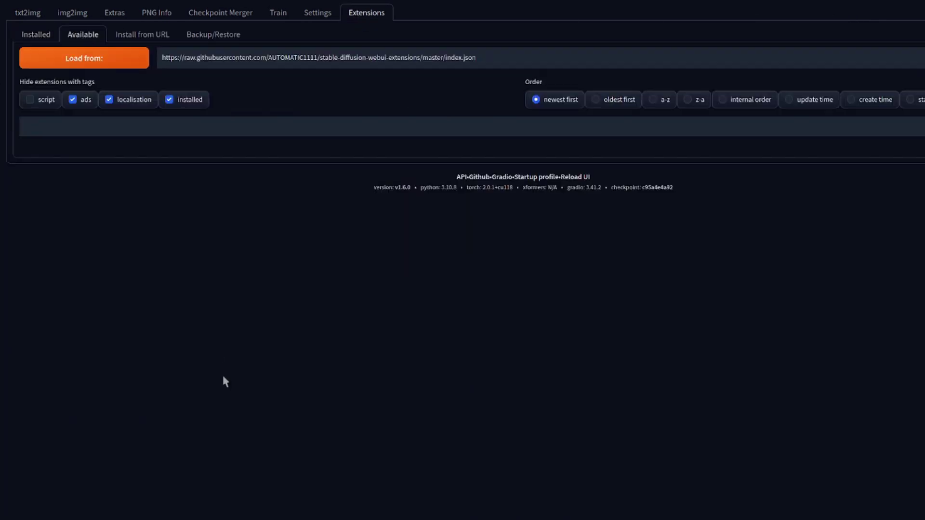
pyautogui.click(36, 18)
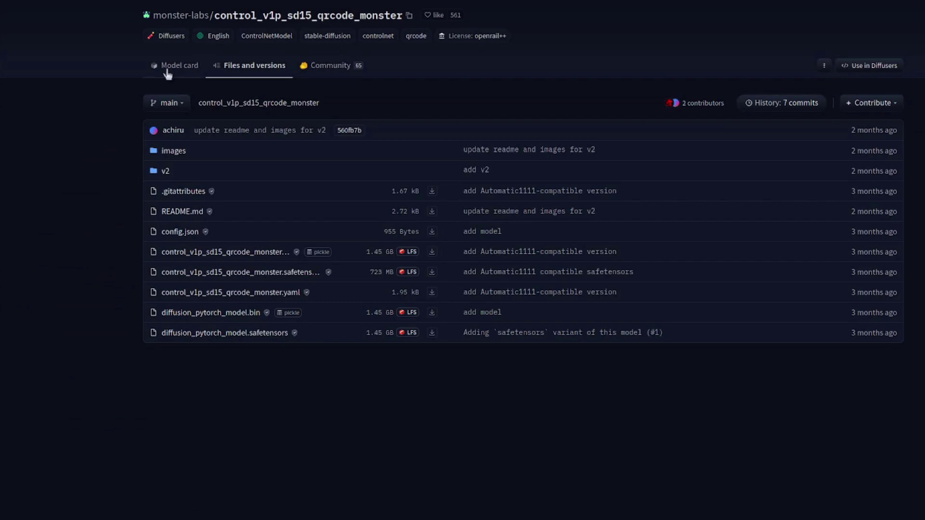
# View the model card of control_v1p_sd15_qrcode_monster and return to its file listing.
pyautogui.click(166, 70)
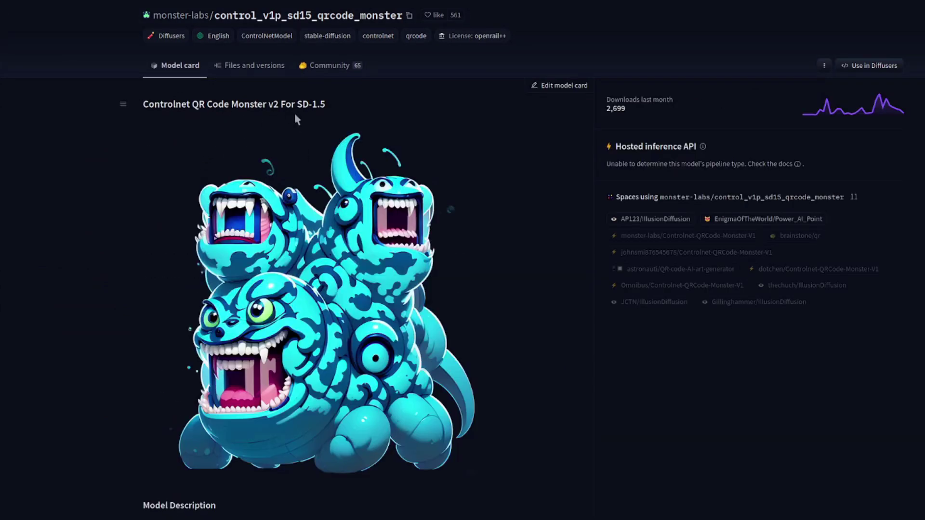
pyautogui.click(264, 70)
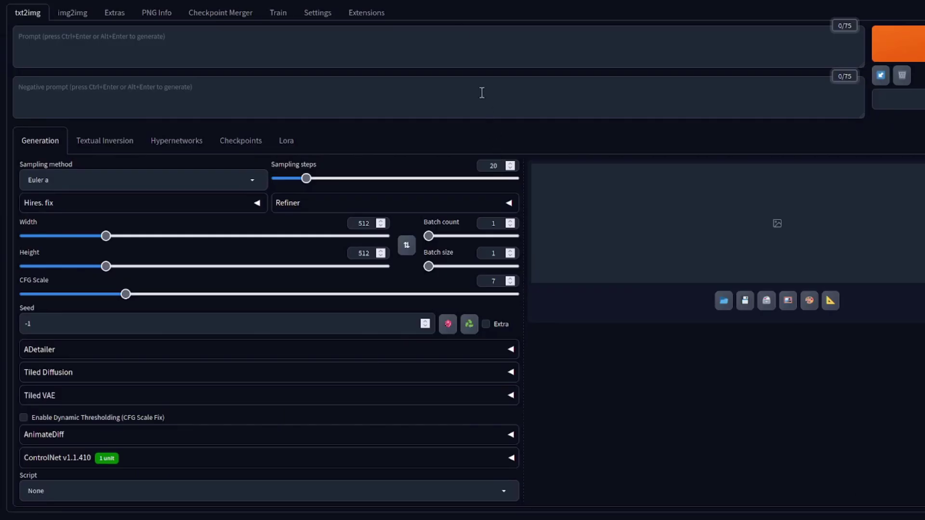
# Expand the ControlNet settings in txt2img to show unit 0 and its spiral control image.
pyautogui.click(337, 460)
pyautogui.scroll(-6, 378, 208)
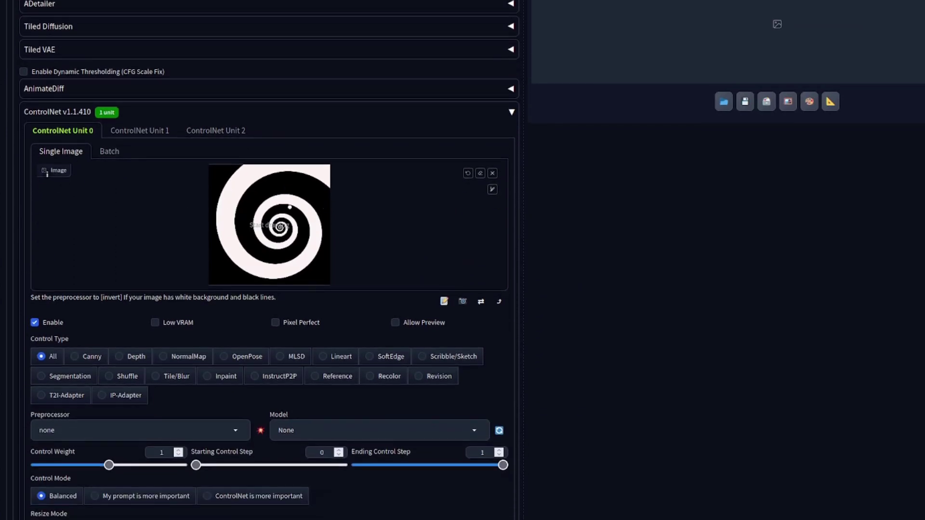
# Switch to GIMP, set the Spiral filter's balance to 0.035 and X to 0.582, and return to Stable Diffusion WebUI.
pyautogui.click(20, 169)
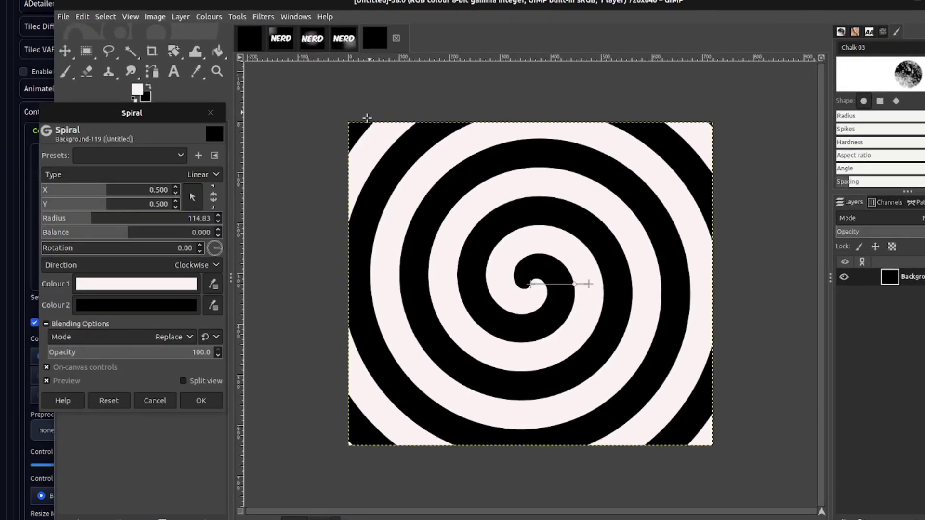
pyautogui.moveTo(140, 233)
pyautogui.mouseDown()
pyautogui.moveTo(70, 233)
pyautogui.moveTo(130, 233)
pyautogui.mouseUp()
pyautogui.moveTo(118, 190)
pyautogui.mouseDown()
pyautogui.moveTo(96, 189)
pyautogui.moveTo(117, 189)
pyautogui.mouseUp()
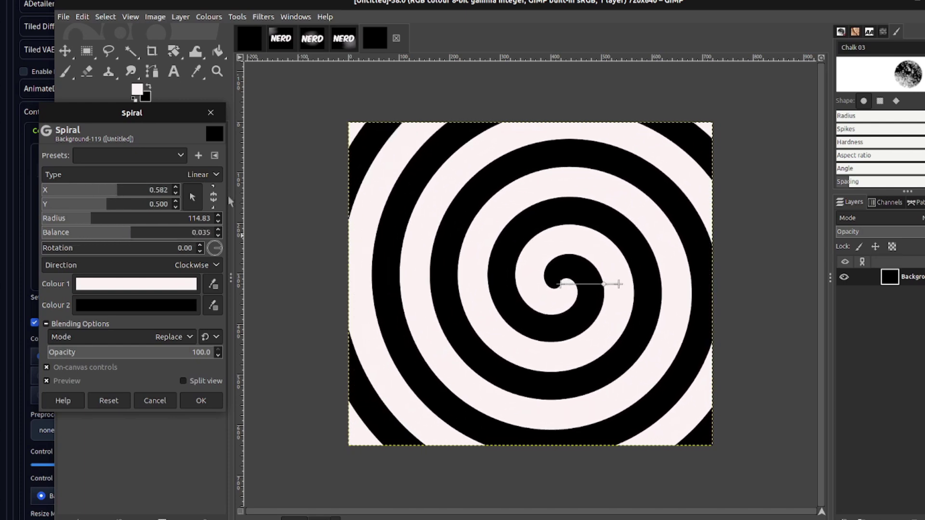
pyautogui.click(916, 9)
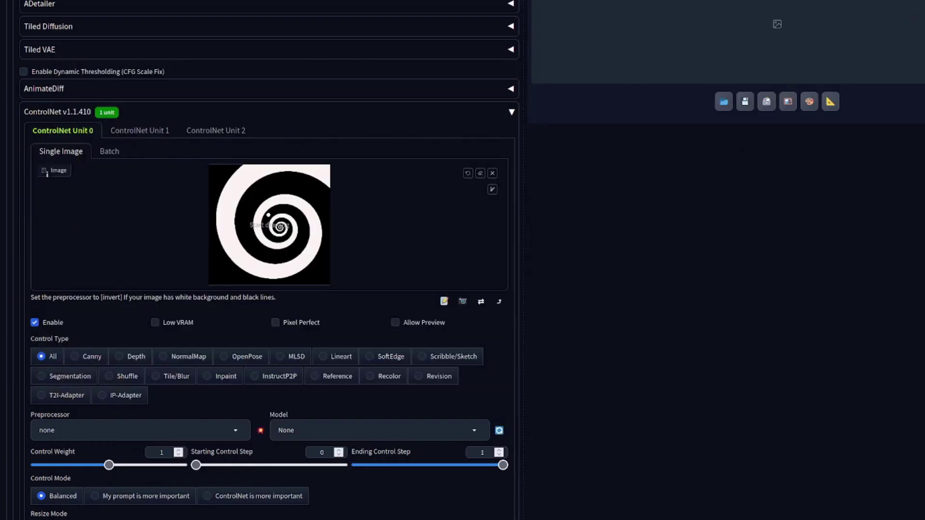
# Select the sd15_qrcode_monster model for ControlNet unit 0 and set its control weight to 1.3.
pyautogui.scroll(-1, 51, 265)
pyautogui.scroll(-1, 51, 265)
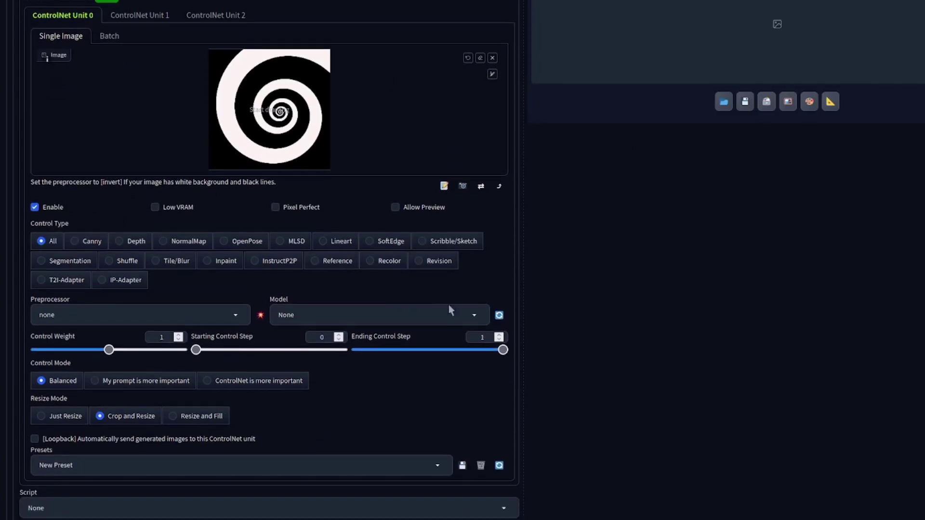
pyautogui.click(474, 316)
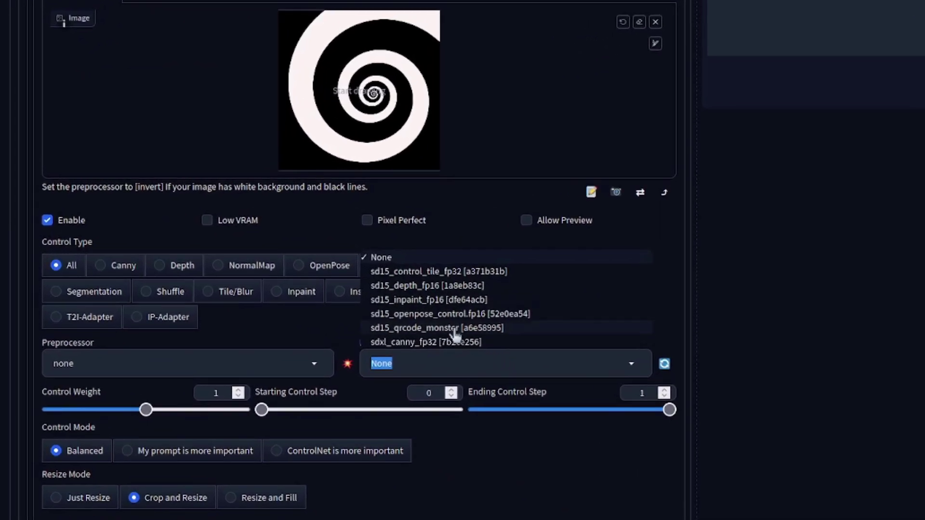
pyautogui.click(455, 328)
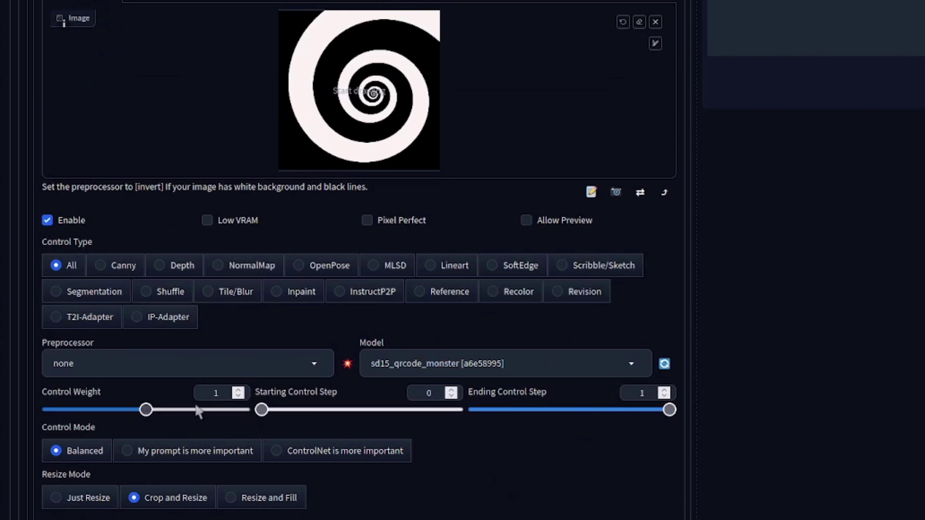
pyautogui.click(117, 410)
pyautogui.click(176, 410)
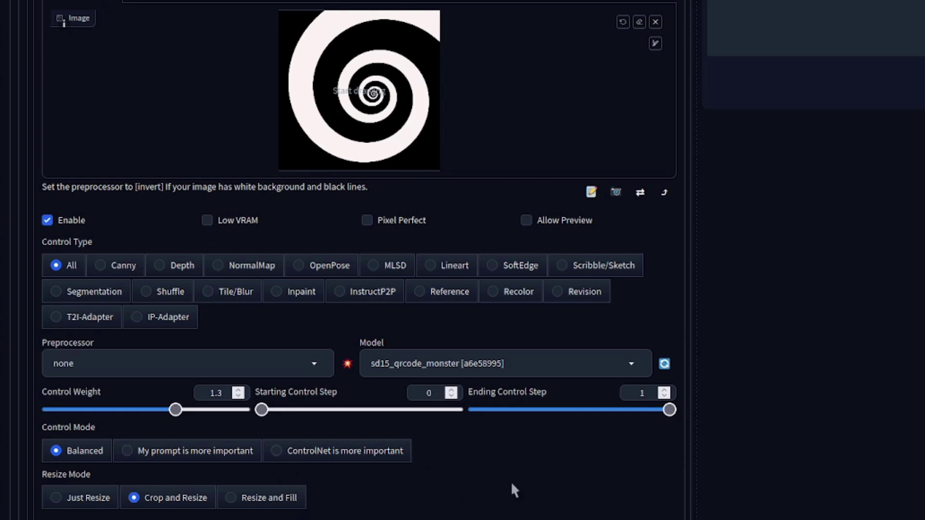
# View the generated medieval village image at full size and close the enlarged view.
pyautogui.scroll(12, 842, 518)
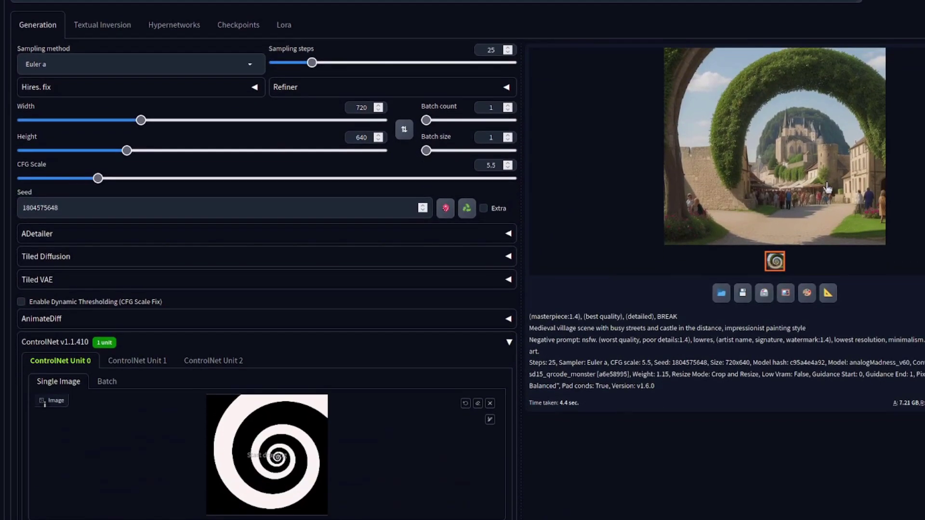
pyautogui.click(728, 188)
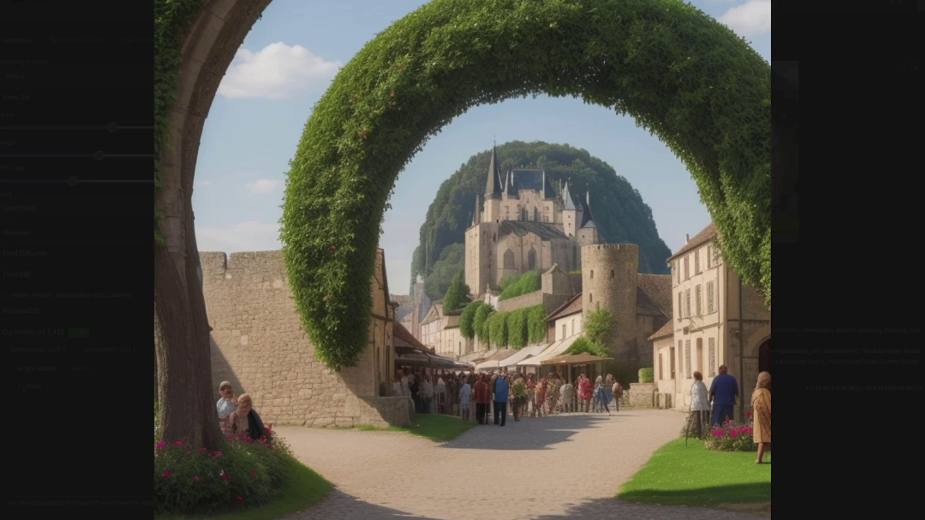
pyautogui.click(921, 2)
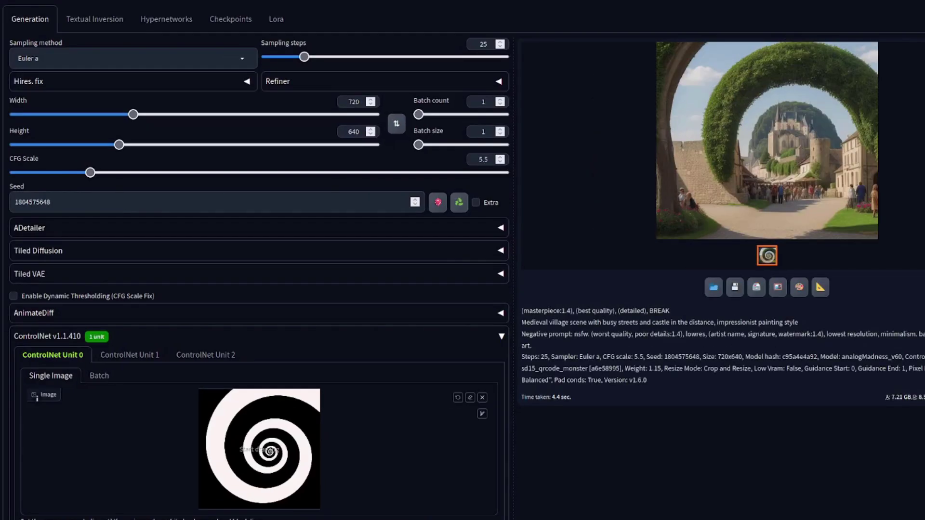
# Append to the prompt "AND An amazingly detailed and high quality medieval village scene with vibrant colours and rich tones, oil on canvas, award winning matte painting trending on reddit.".
pyautogui.scroll(3, 682, 81)
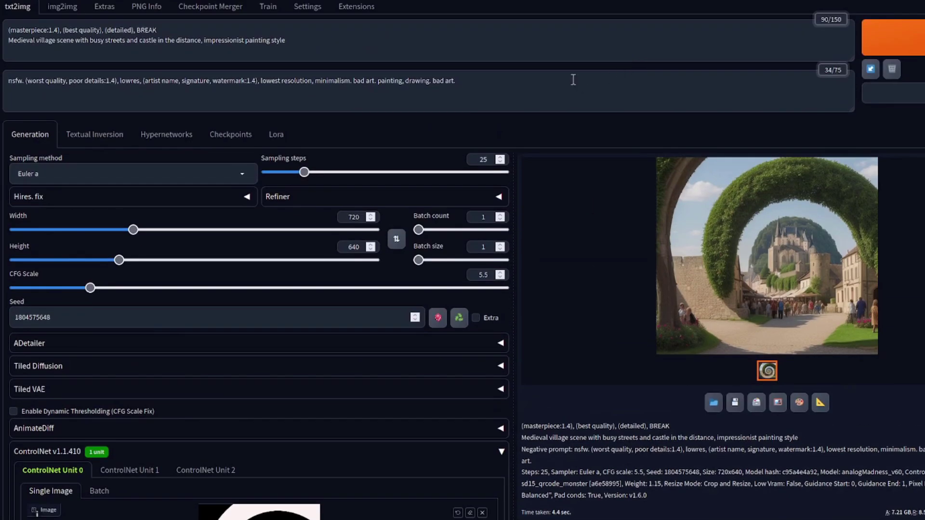
pyautogui.click(549, 49)
pyautogui.write('AND An amazingly detailed and high quality medieval village scene with vibrant colours and rich tones, oil on canvas, award winning matte painting trending on reddit.')
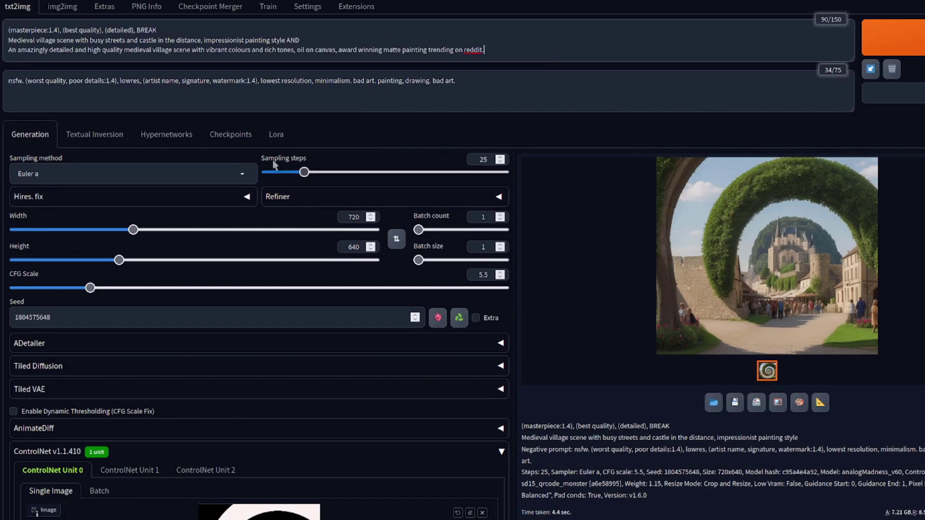
# Enable Hires. fix with the 8x_NMKD-Superscale_150000_G upscaler and set it to upscale by 1.5.
pyautogui.click(244, 203)
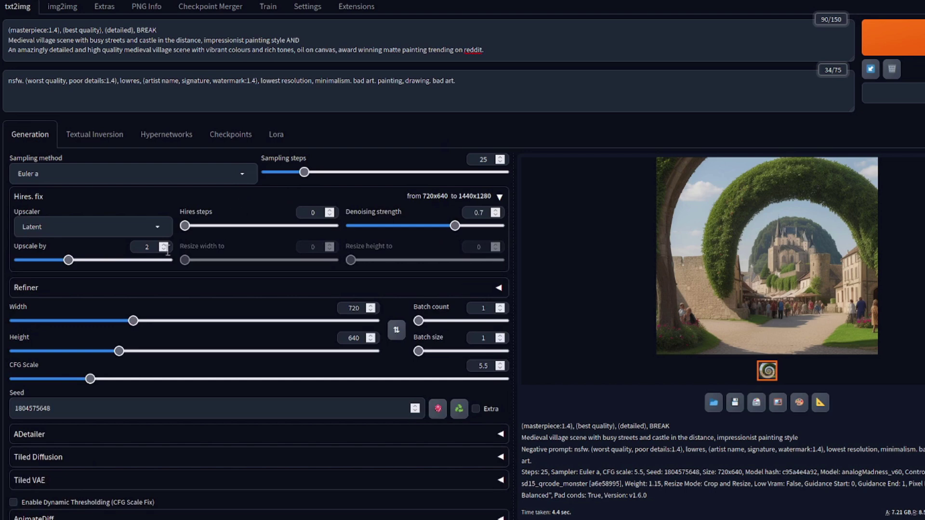
pyautogui.click(150, 232)
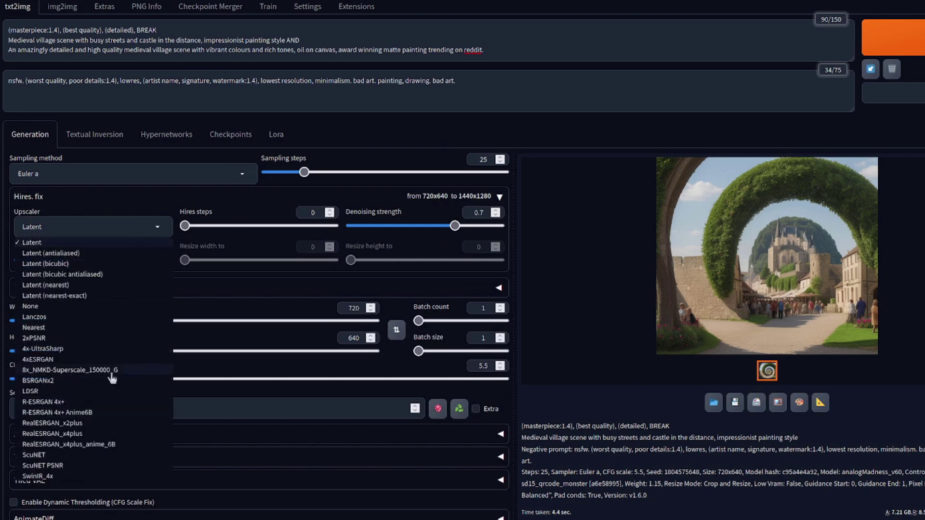
pyautogui.click(111, 371)
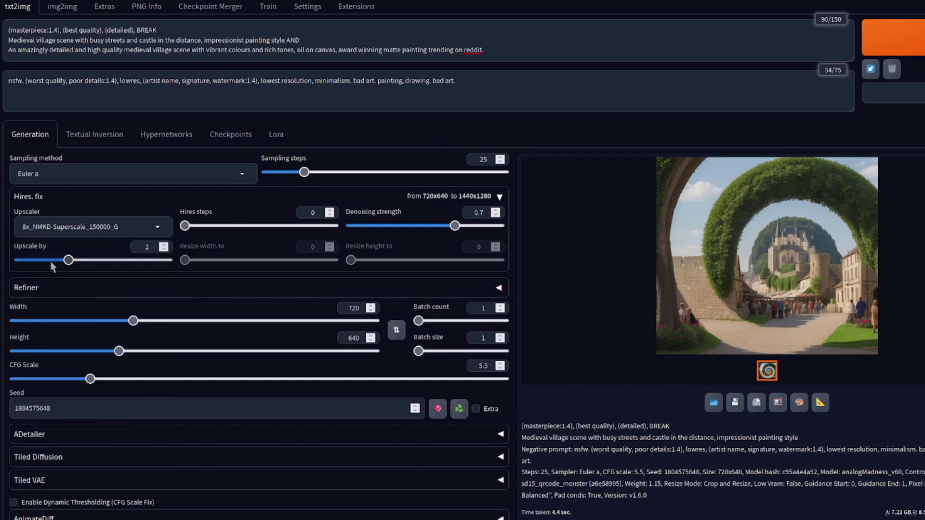
pyautogui.moveTo(68, 260); pyautogui.dragTo(46, 260)
pyautogui.click(164, 249)
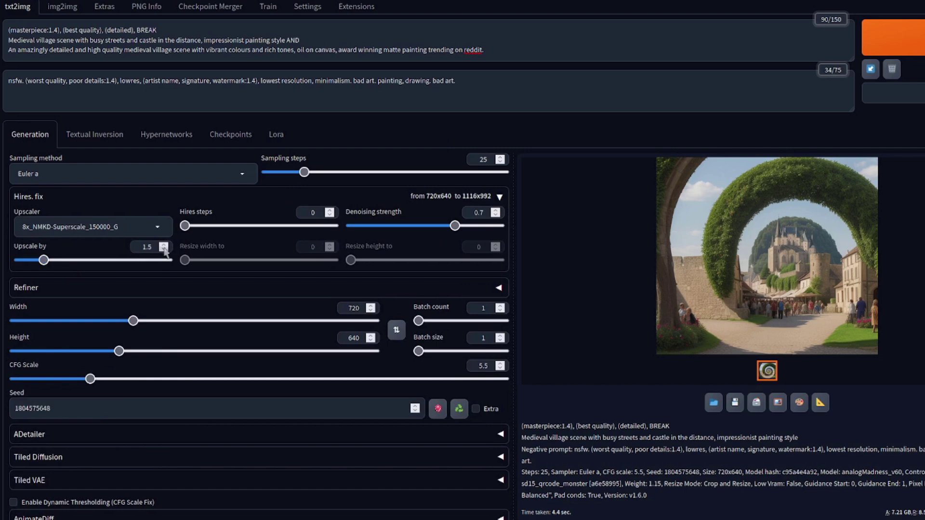
# Set the Hires. fix denoising strength to 0.6, generate the village image, and close its enlarged view.
pyautogui.moveTo(455, 226)
pyautogui.mouseDown()
pyautogui.moveTo(430, 225)
pyautogui.moveTo(439, 226)
pyautogui.mouseUp()
pyautogui.click(912, 53)
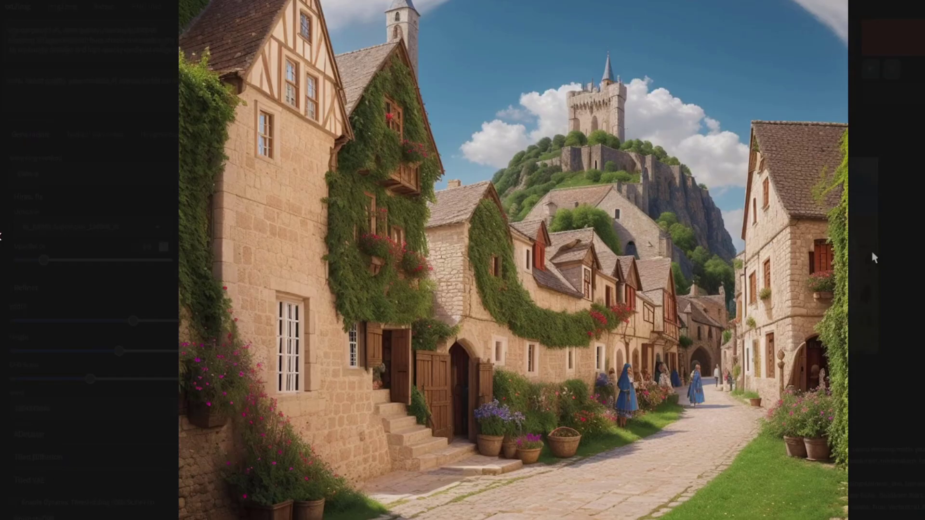
pyautogui.click(871, 249)
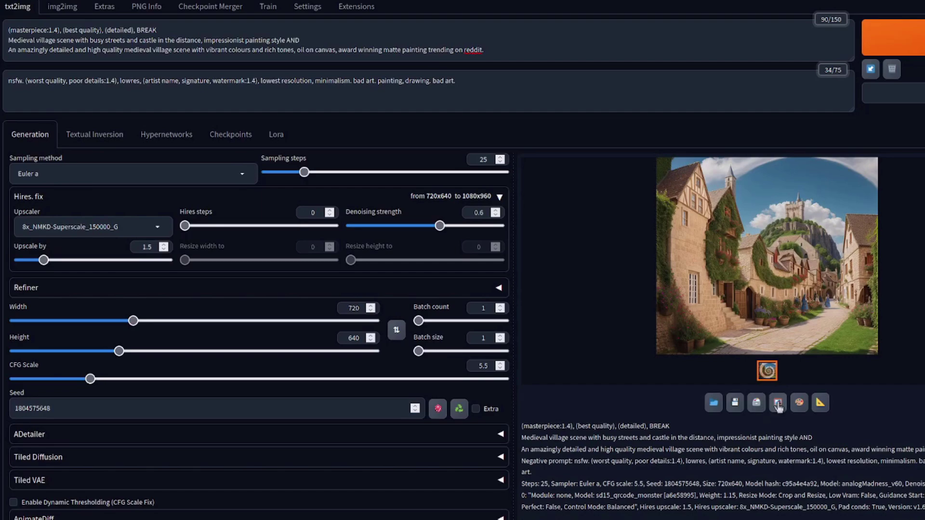
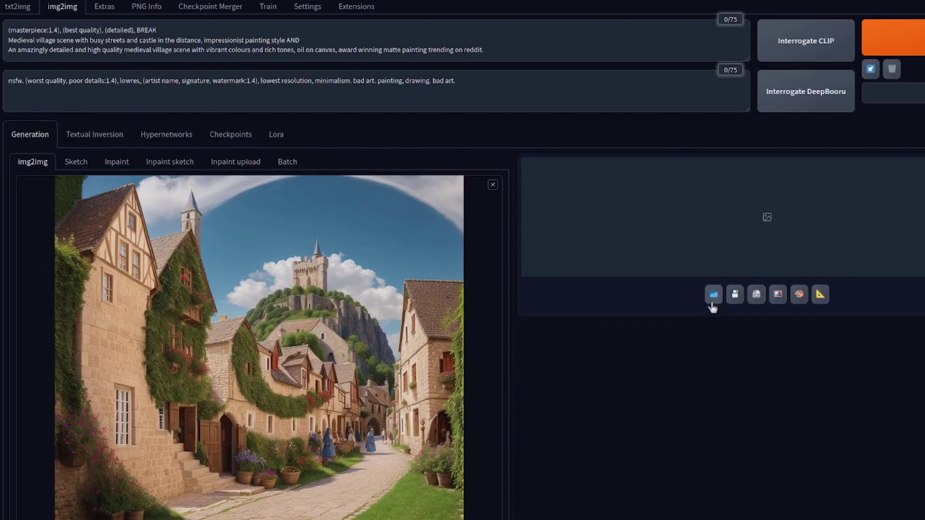
# In img2img, set ControlNet unit 0 to the Tile/Blur control type with the "ControlNet is more important" control mode.
pyautogui.scroll(-5, 642, 340)
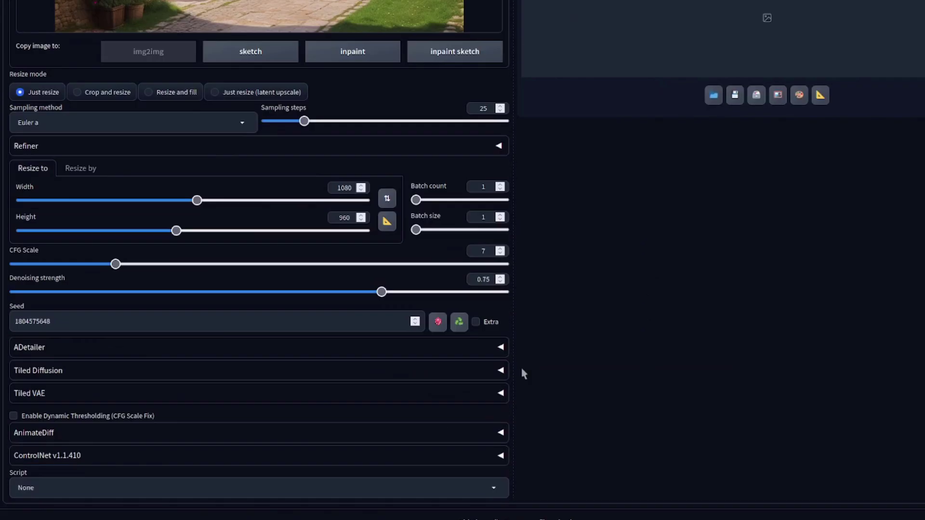
pyautogui.click(188, 455)
pyautogui.scroll(-5, 305, 333)
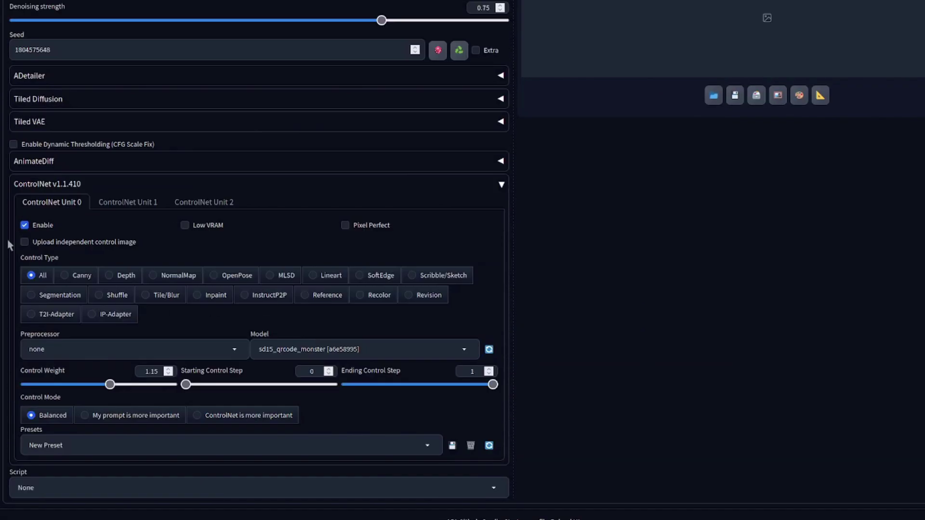
pyautogui.click(169, 296)
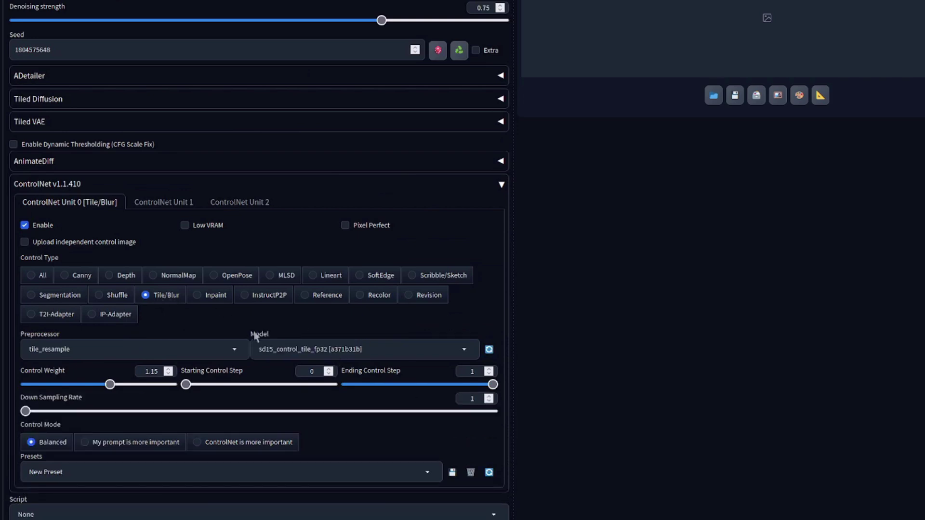
pyautogui.click(221, 451)
# Set the img2img denoising strength to 0.37 and the sampling method to DPM++ 3M SDE Exponential.
pyautogui.scroll(3, 629, 433)
pyautogui.scroll(4, 631, 438)
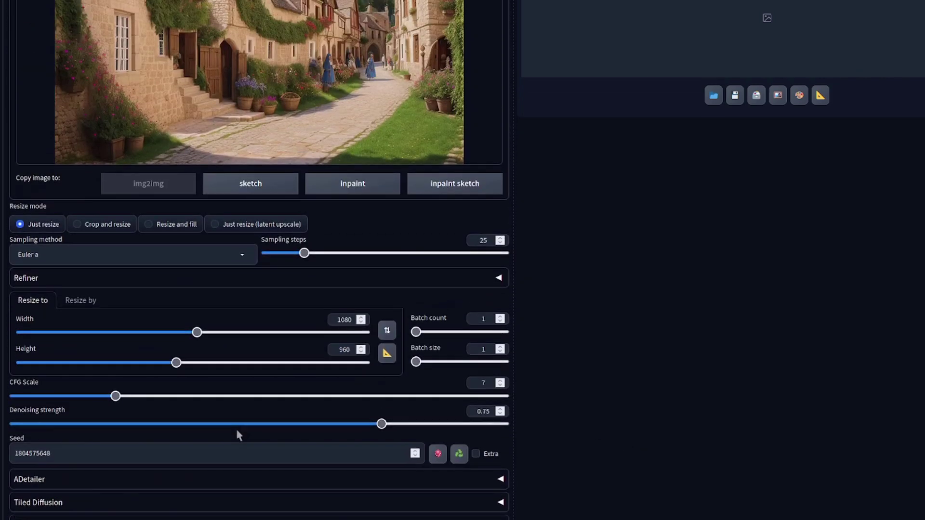
pyautogui.click(185, 424)
pyautogui.moveTo(186, 424); pyautogui.dragTo(195, 426)
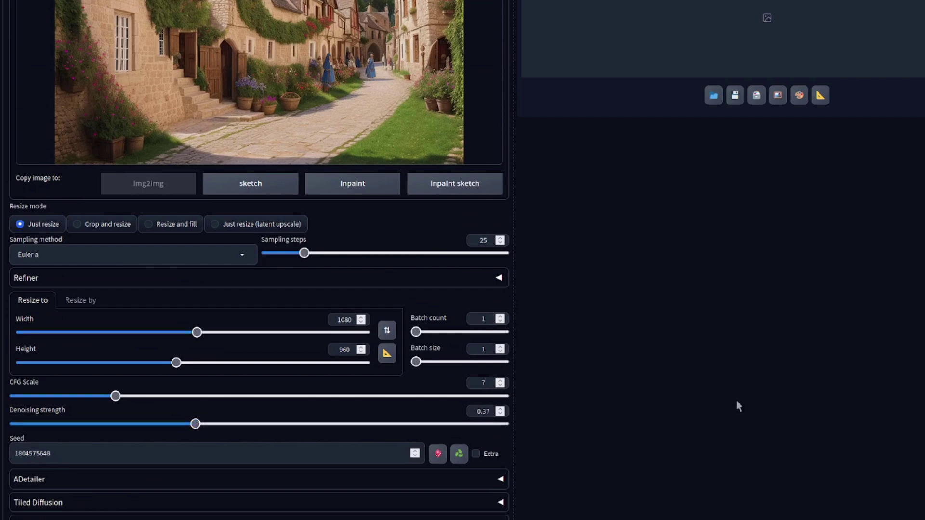
pyautogui.click(241, 256)
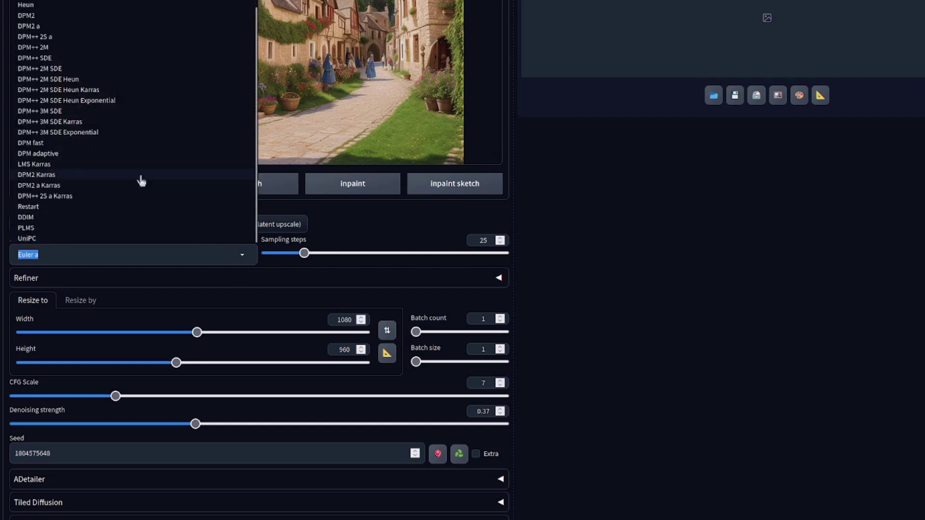
pyautogui.click(110, 134)
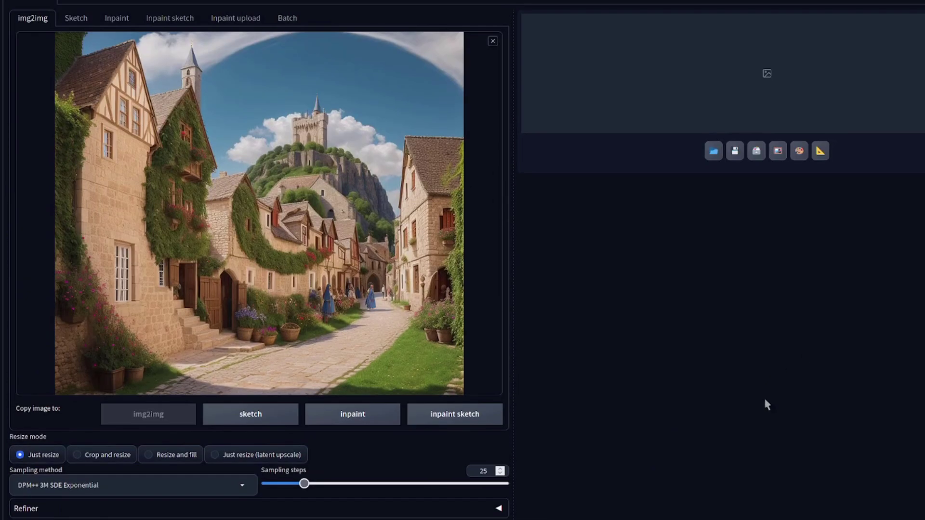
# Switch the img2img output size to resizing by a scale of 1.25.
pyautogui.scroll(5, 762, 397)
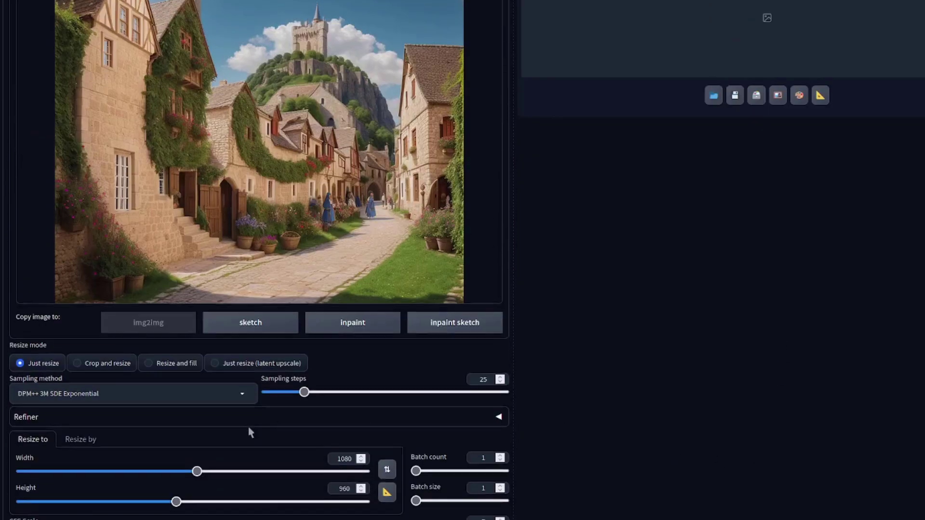
pyautogui.scroll(-2, 248, 427)
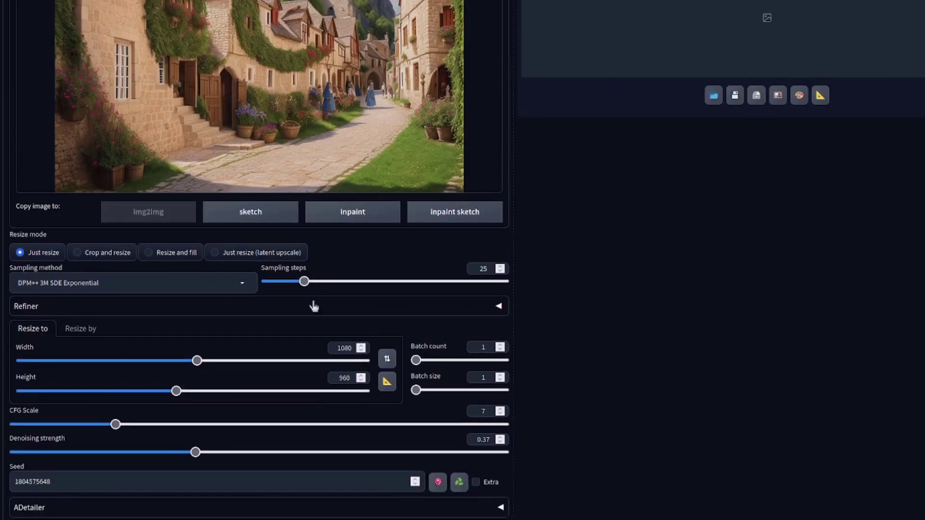
pyautogui.click(80, 328)
pyautogui.moveTo(107, 361); pyautogui.dragTo(132, 361)
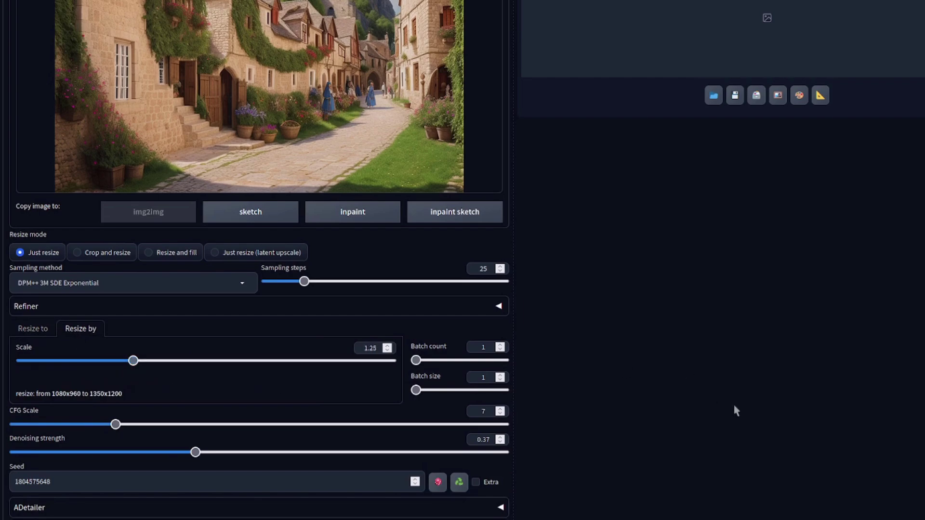
# Generate the img2img upscale of the village, view the result at full size, and close the enlarged view.
pyautogui.scroll(5, 767, 409)
pyautogui.scroll(2, 769, 418)
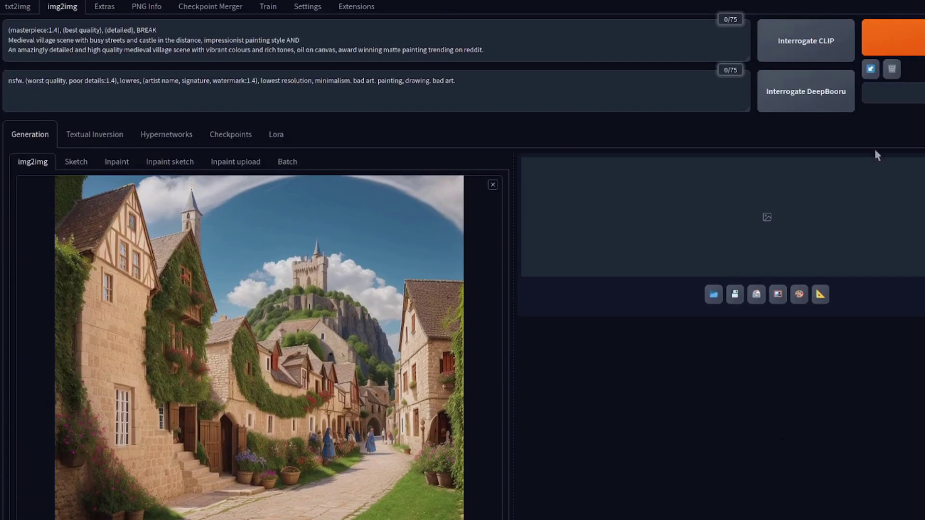
pyautogui.click(917, 41)
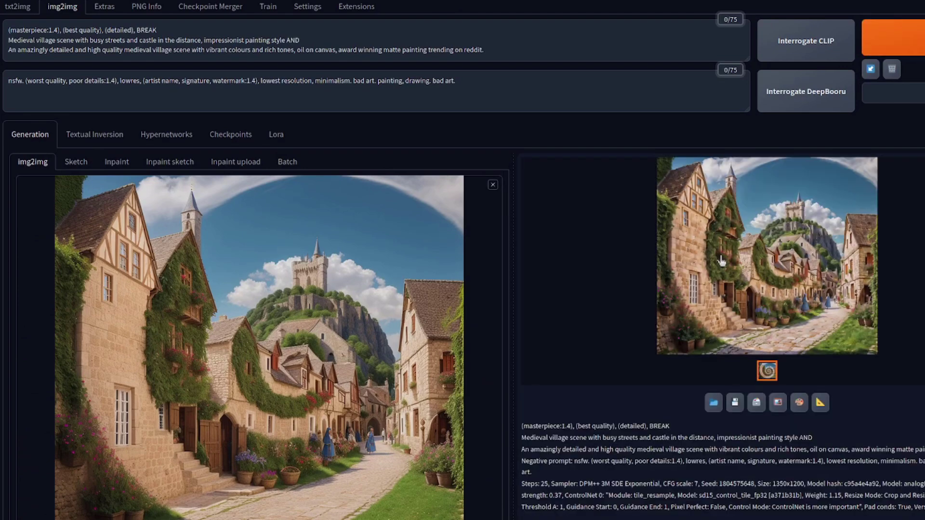
pyautogui.click(730, 256)
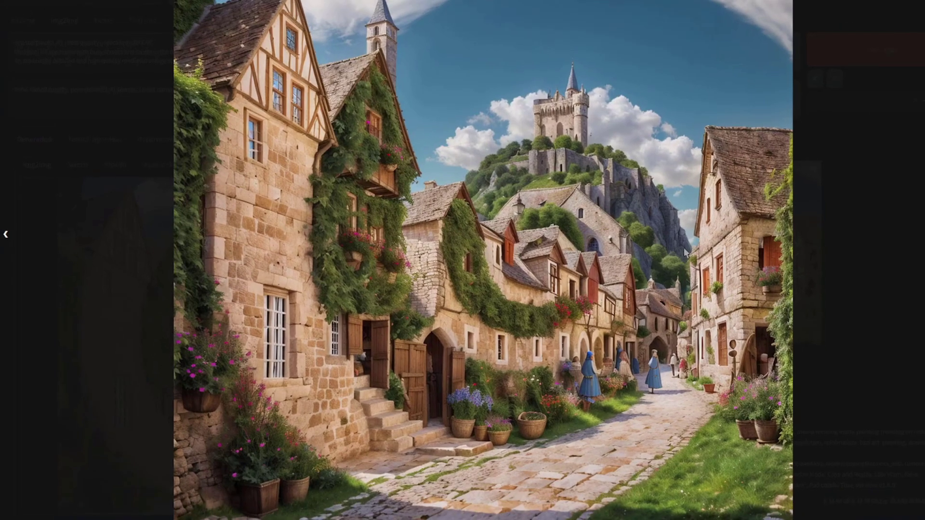
pyautogui.click(684, 248)
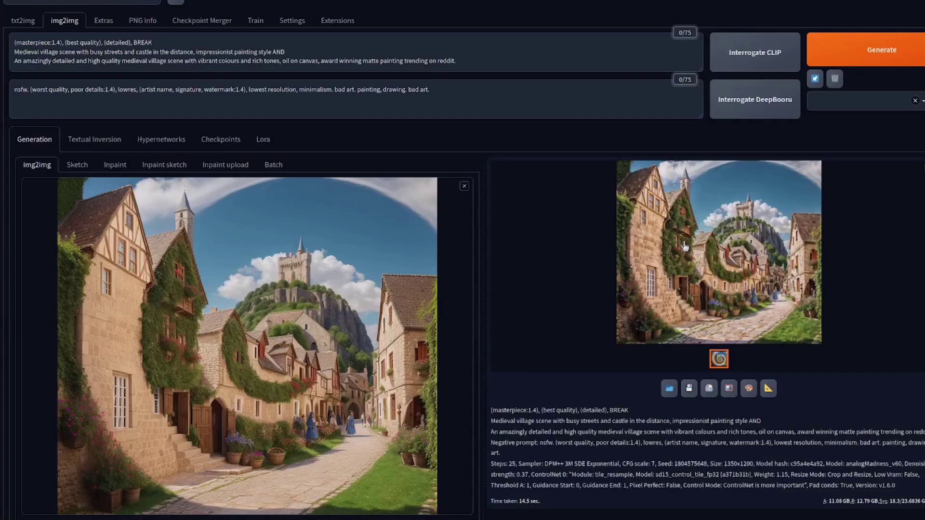
# Send the image to Extras, upscale it by 1.5 with 8x_NMKD-Superscale_150000_G, and open the result at full size.
pyautogui.click(767, 389)
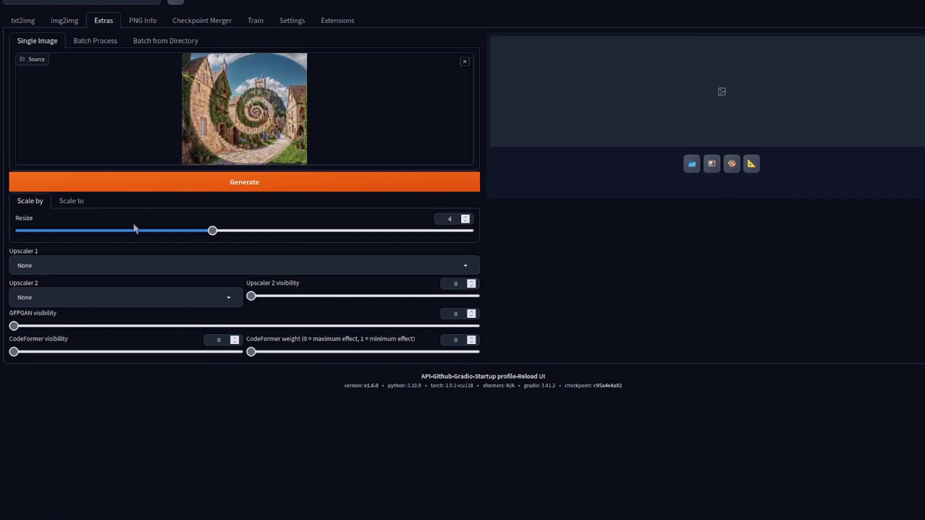
pyautogui.moveTo(102, 233); pyautogui.dragTo(56, 232)
pyautogui.click(465, 221)
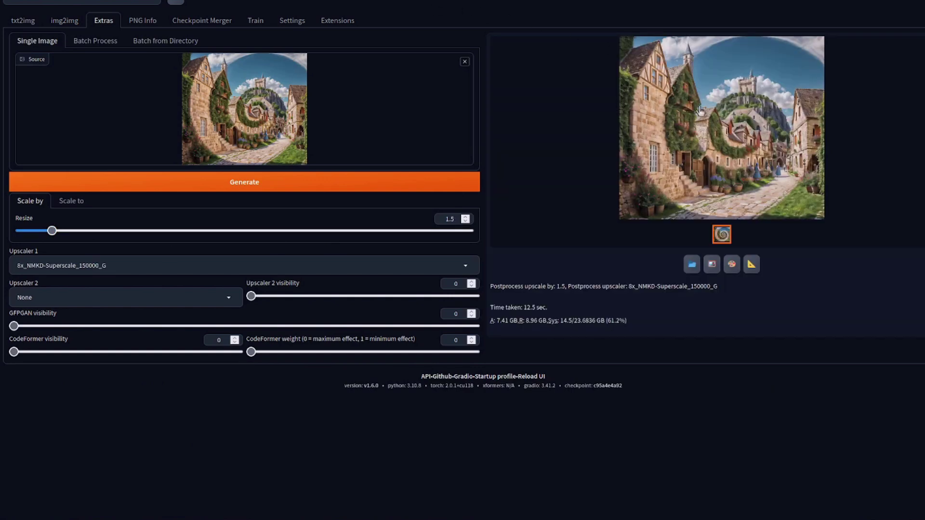
pyautogui.click(700, 110)
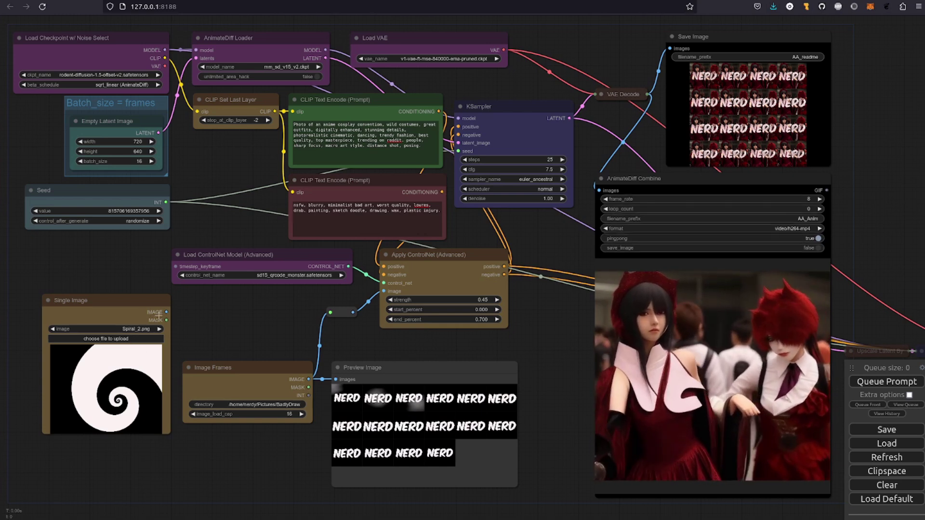
# Try the Single Image node as the Apply ControlNet image source, and reconnect the Image Frames output in its place.
pyautogui.moveTo(167, 312); pyautogui.dragTo(332, 313)
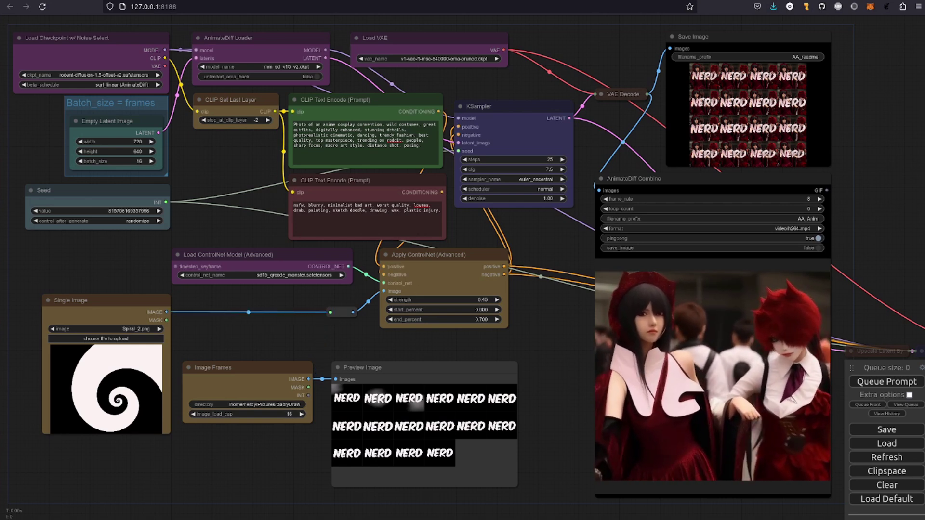
pyautogui.moveTo(308, 379); pyautogui.dragTo(331, 312)
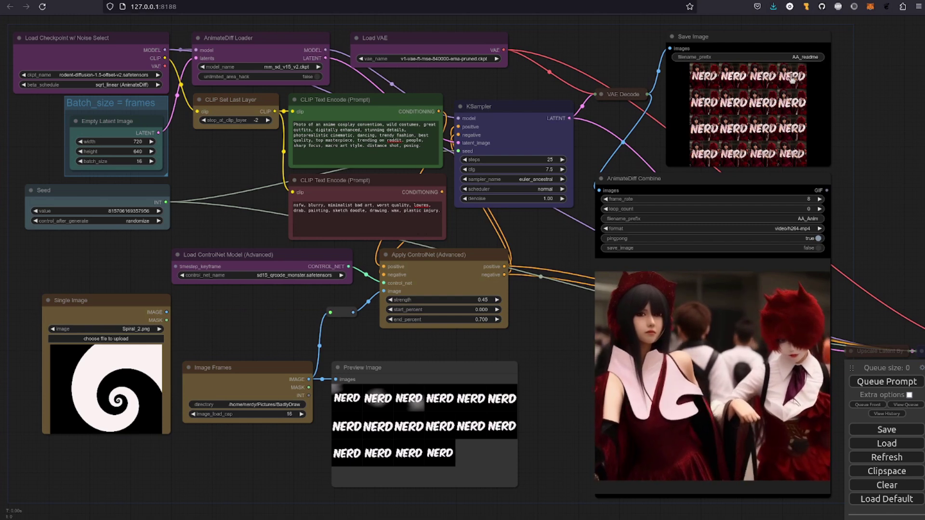
# Open the AnimateDiff Combine node's preview video in a new browser tab.
pyautogui.rightClick(686, 429)
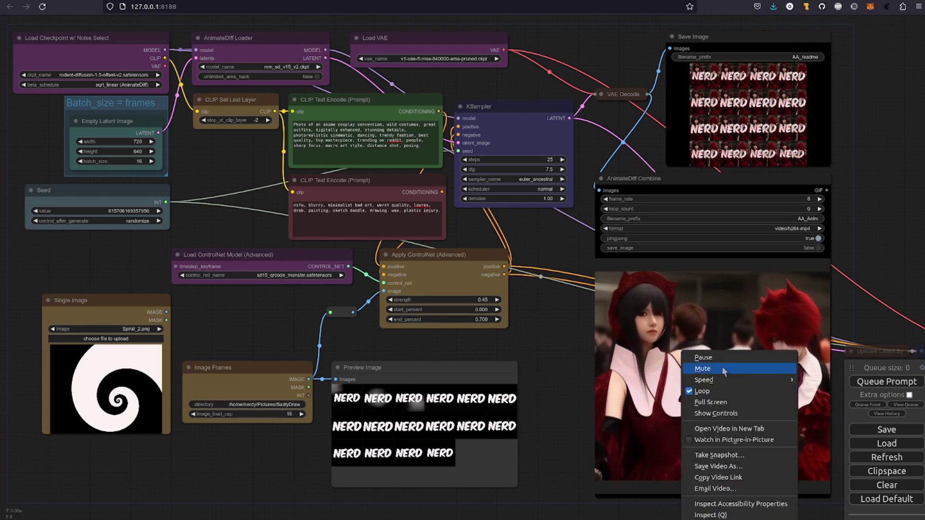
pyautogui.click(705, 427)
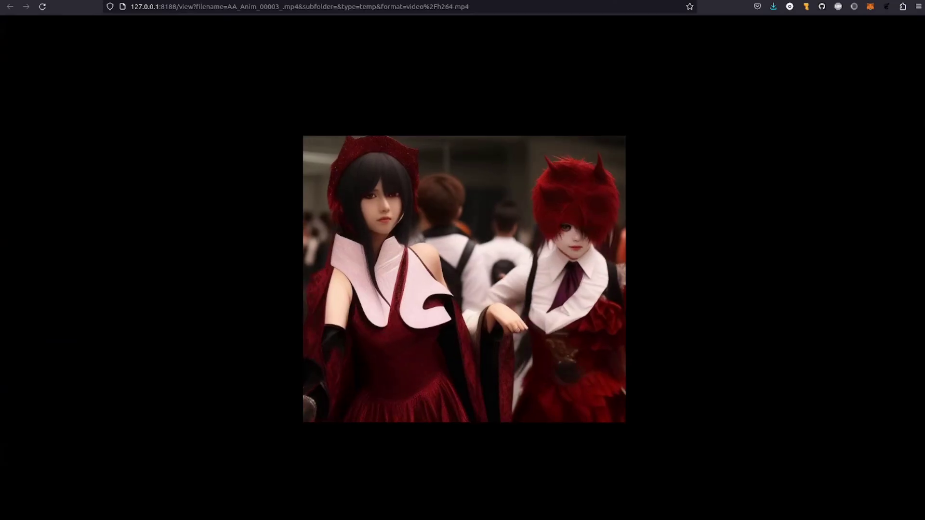